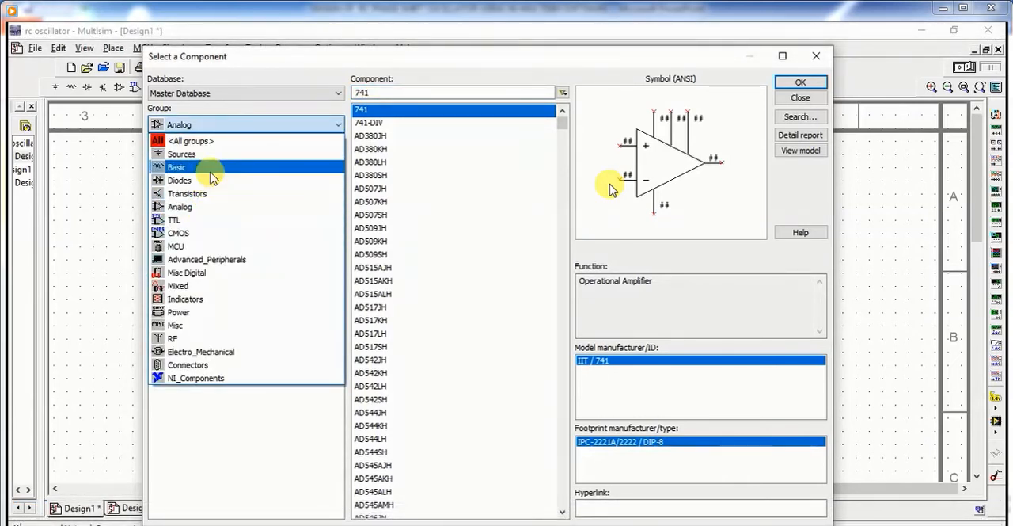
# Step: Place two 1.0 kΩ virtual resistors from the Basic group, one to the upper left of the 741 op-amp and one directly above it
pyautogui.click(203, 166)
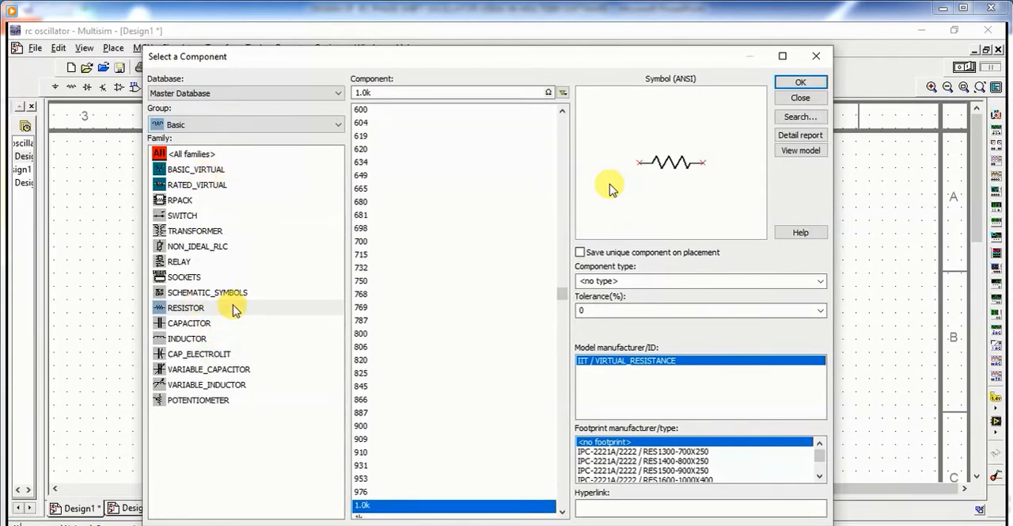
pyautogui.click(800, 83)
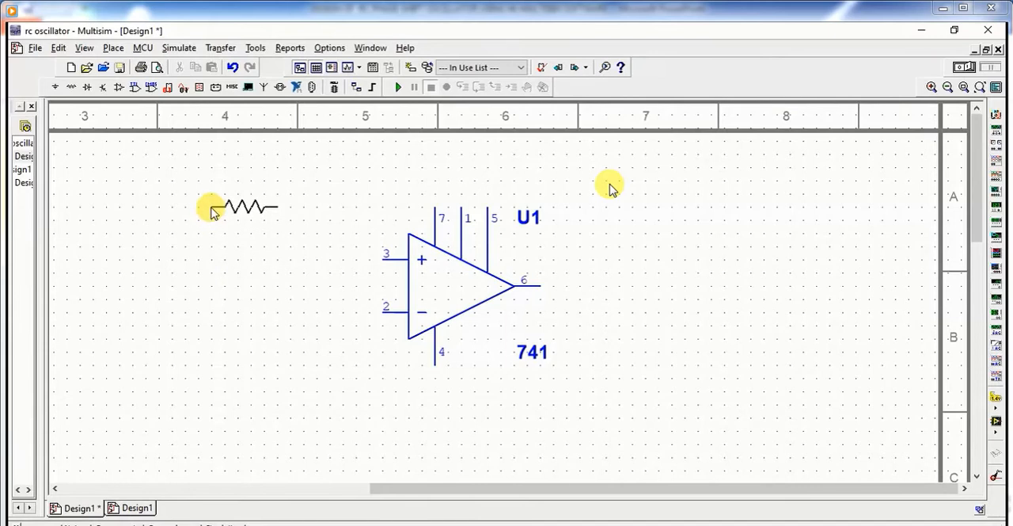
pyautogui.click(213, 195)
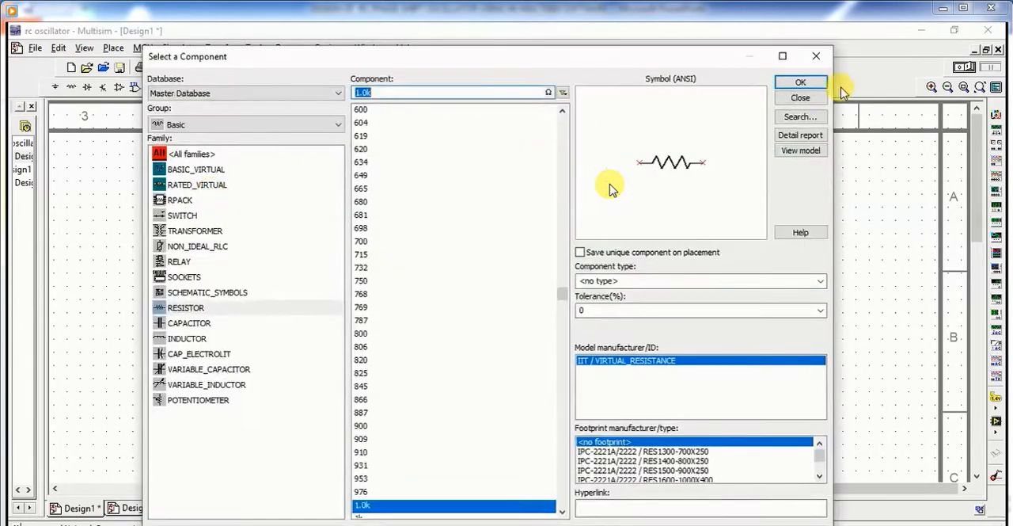
pyautogui.click(807, 83)
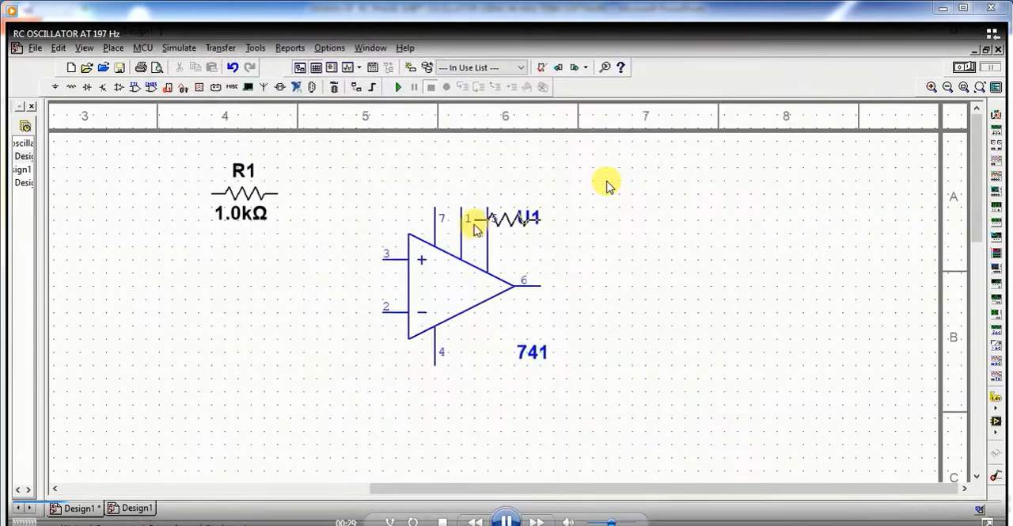
pyautogui.click(408, 182)
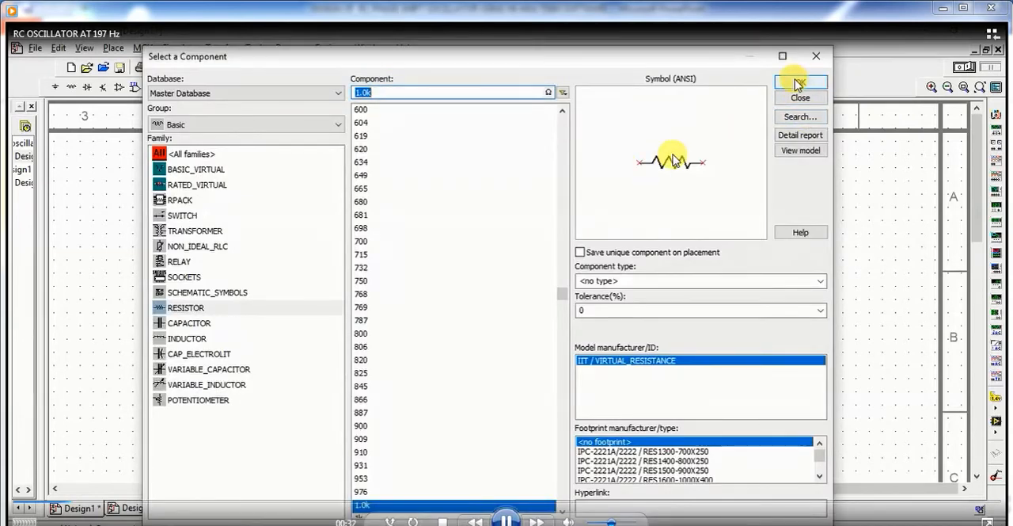
# Step: Place three more 1.0 kΩ resistors spaced out in a horizontal row below the 741 op-amp
pyautogui.click(861, 82)
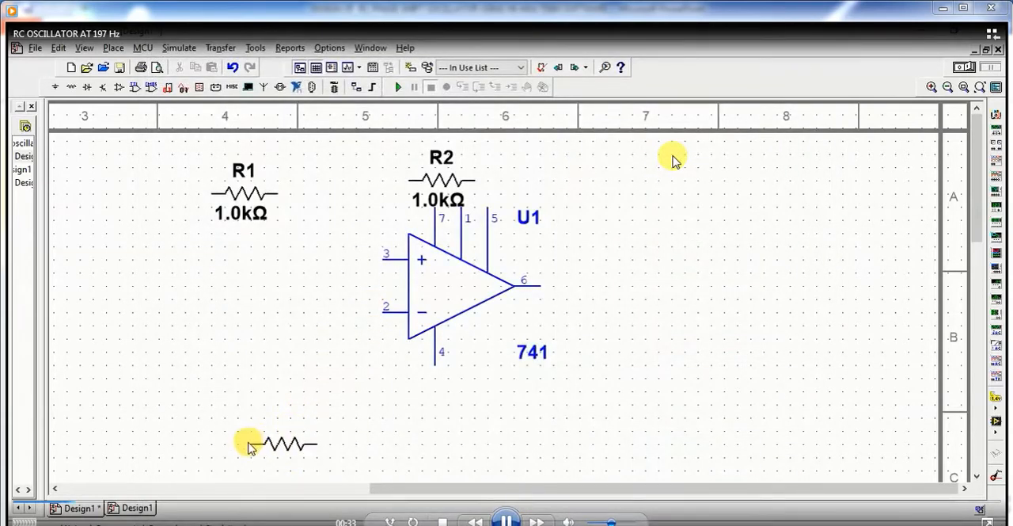
pyautogui.click(248, 446)
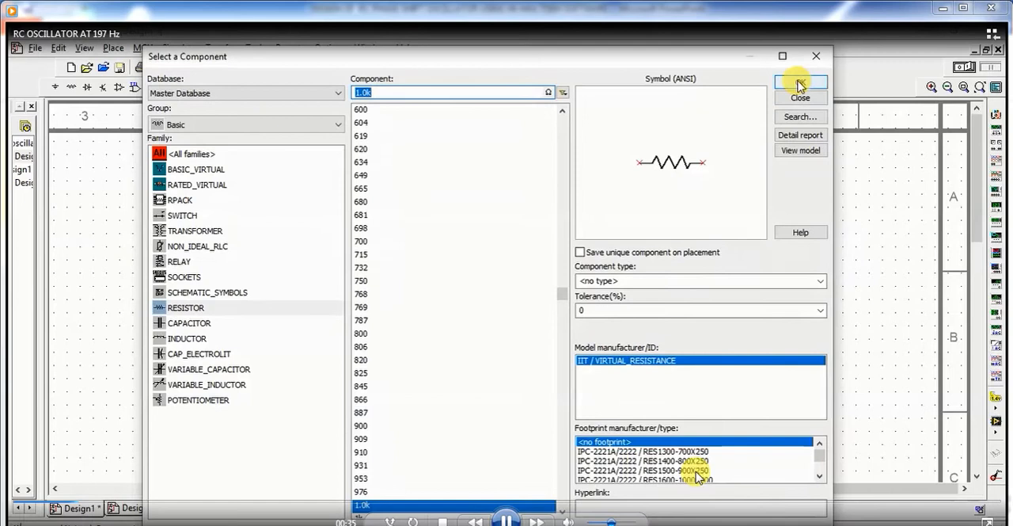
pyautogui.click(863, 82)
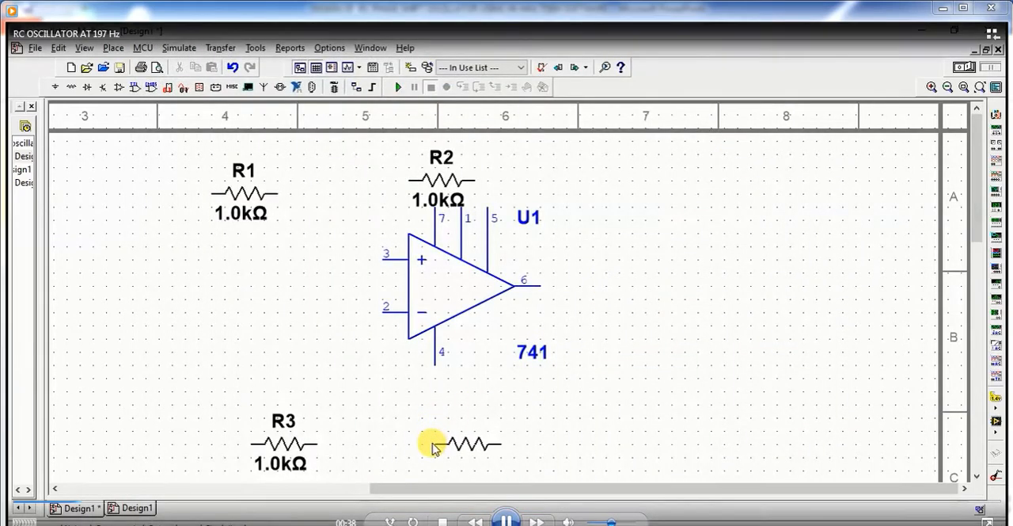
pyautogui.click(432, 442)
pyautogui.click(801, 83)
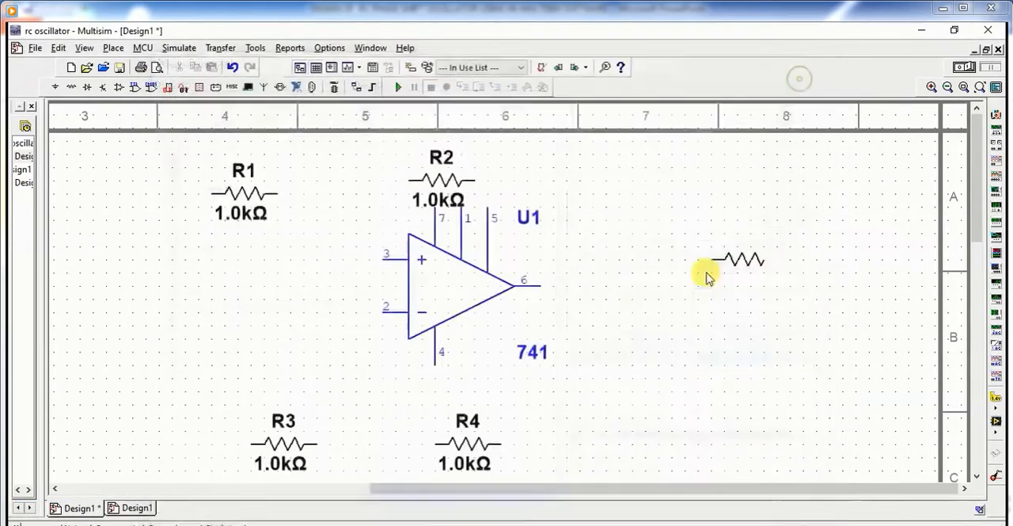
pyautogui.click(640, 448)
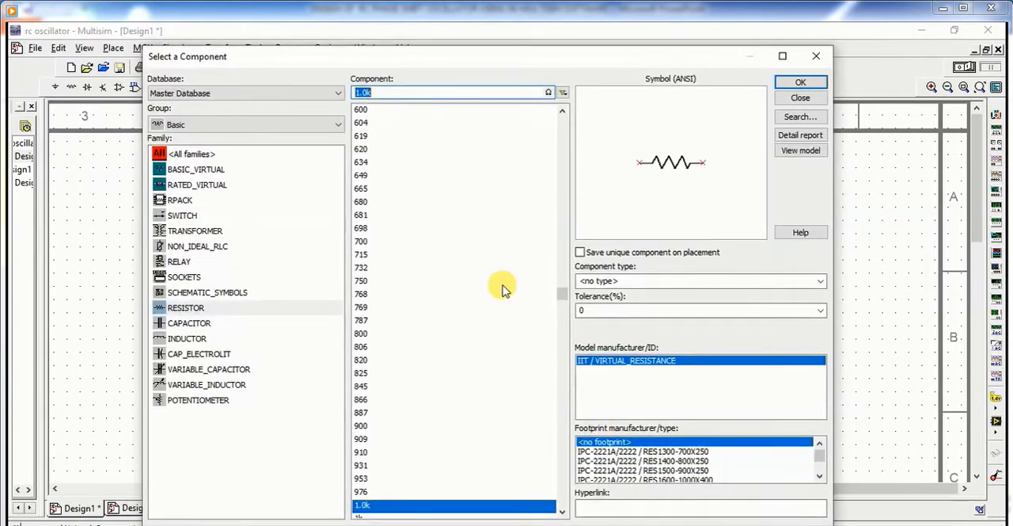
# Step: Place three 1 µF capacitors in a horizontal row between the op-amp and the lower row of resistors
pyautogui.click(206, 325)
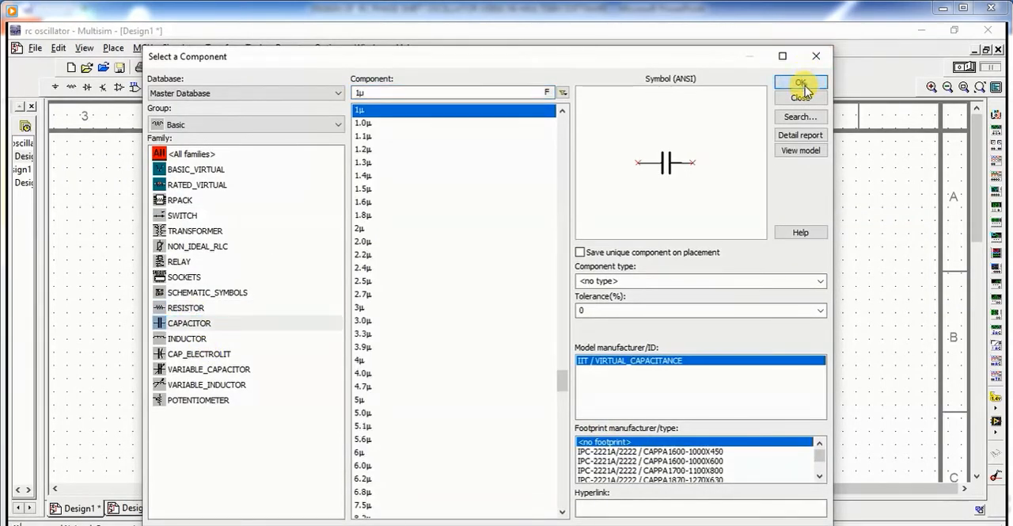
pyautogui.click(801, 83)
pyautogui.click(325, 402)
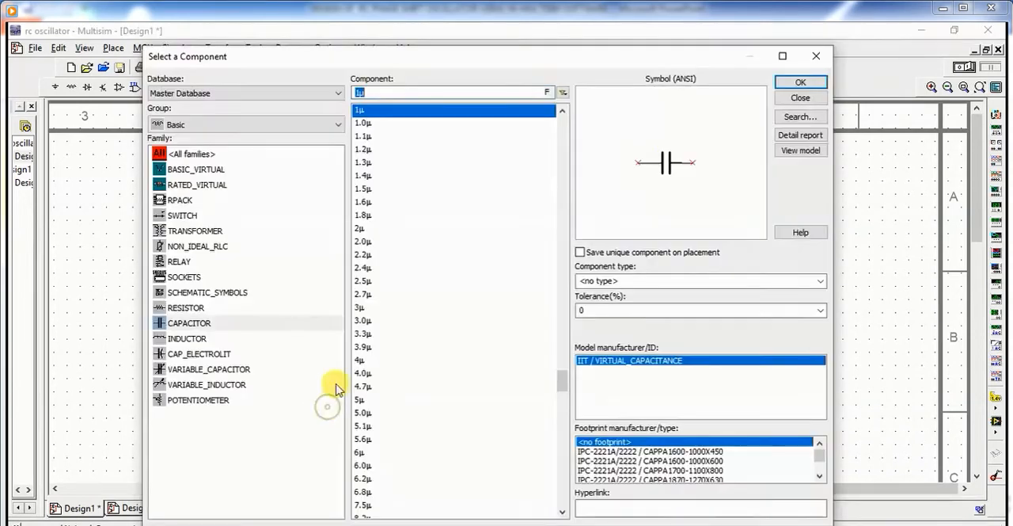
pyautogui.click(801, 83)
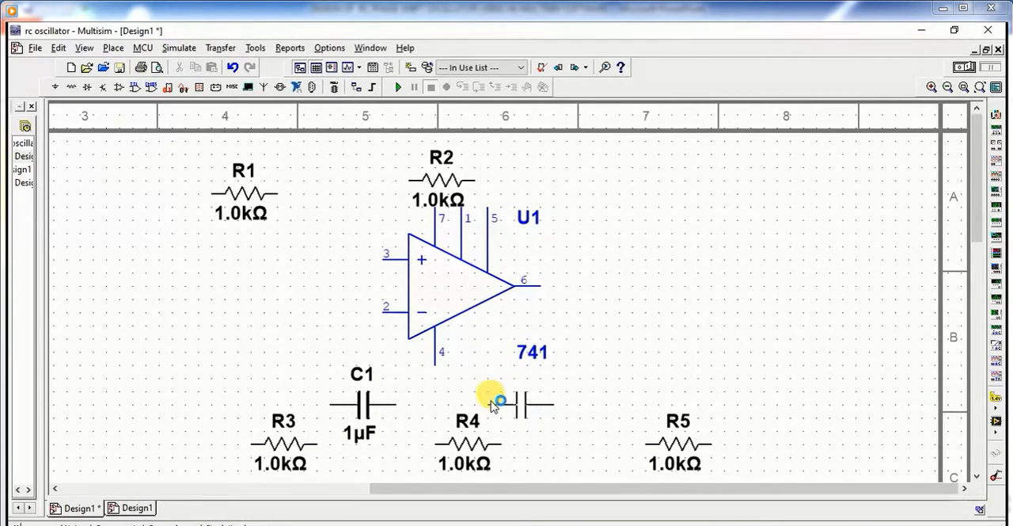
pyautogui.click(492, 404)
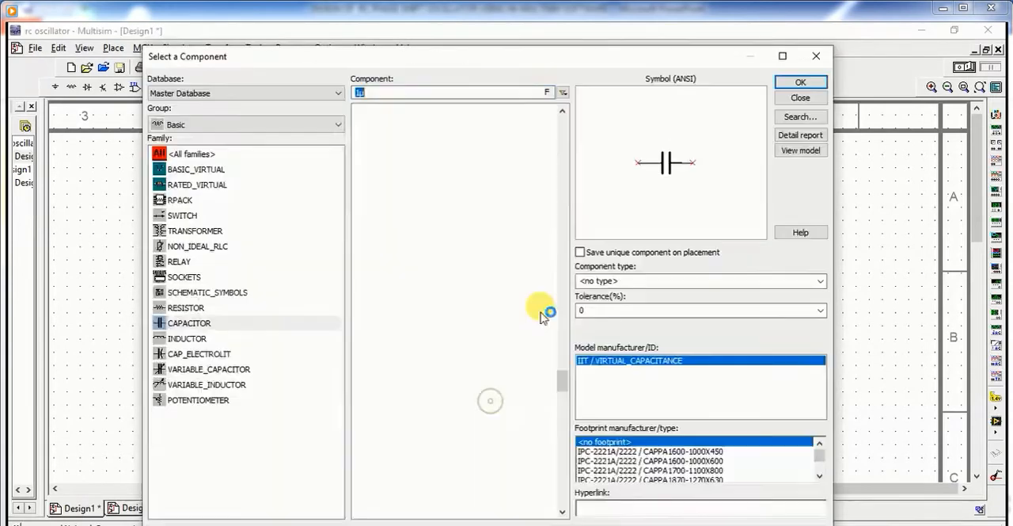
pyautogui.click(776, 85)
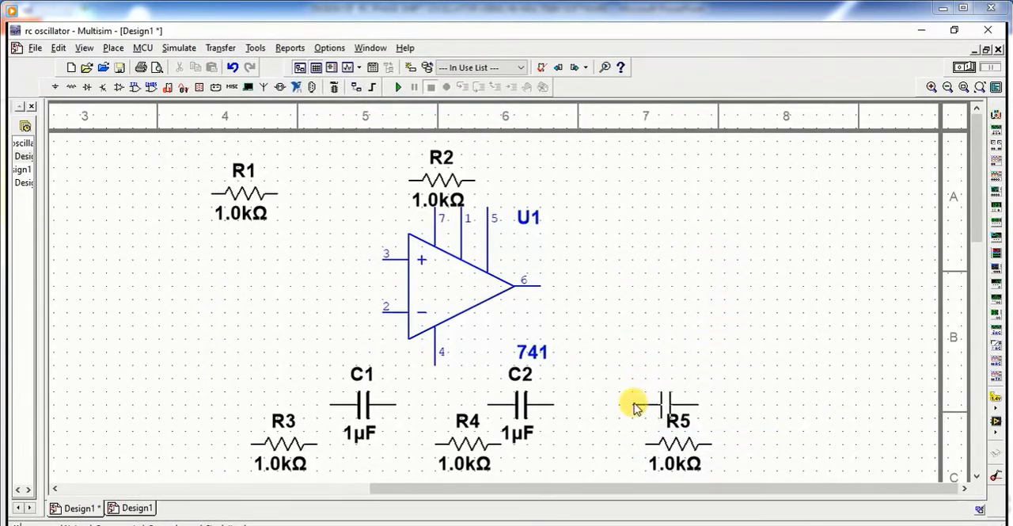
pyautogui.click(634, 402)
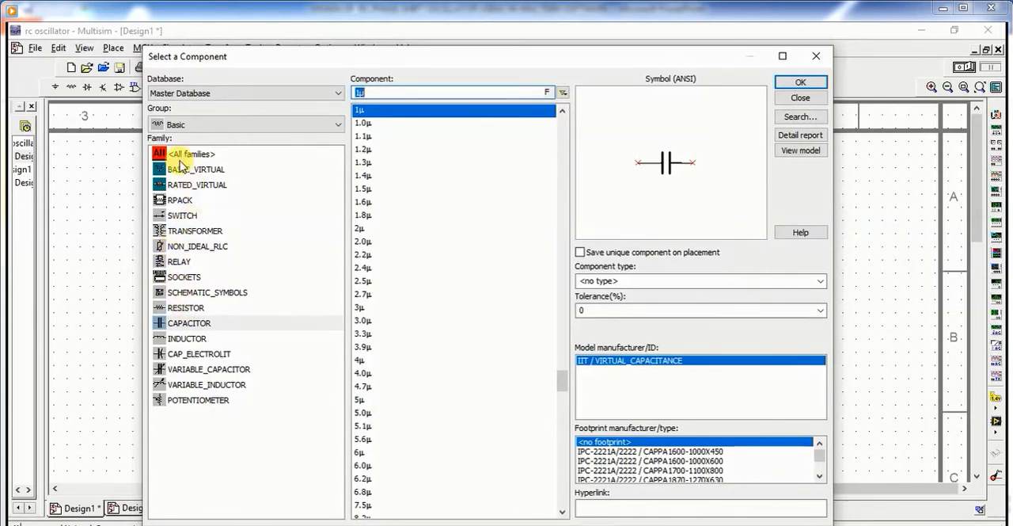
# Step: Place a GROUND symbol from the power sources just below the right end of resistor R3
pyautogui.click(310, 128)
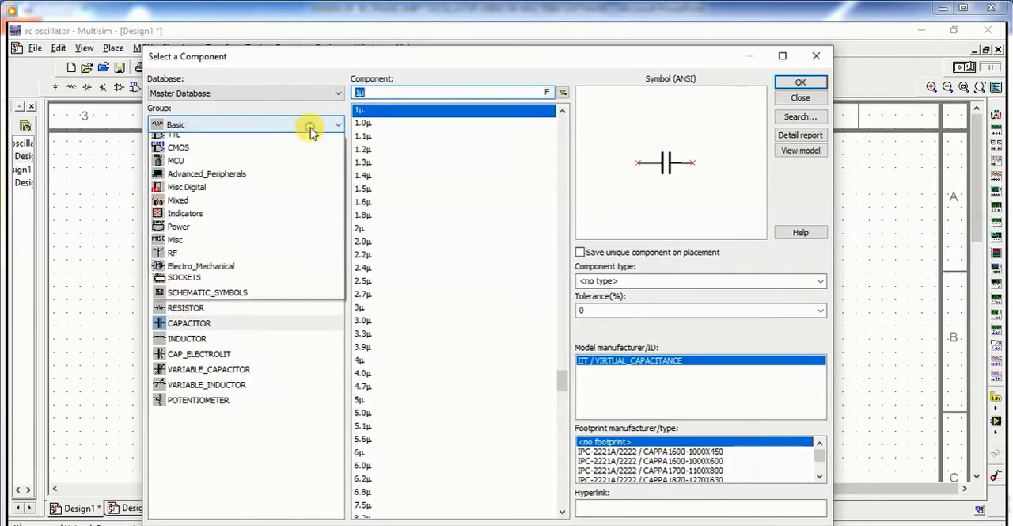
pyautogui.click(310, 129)
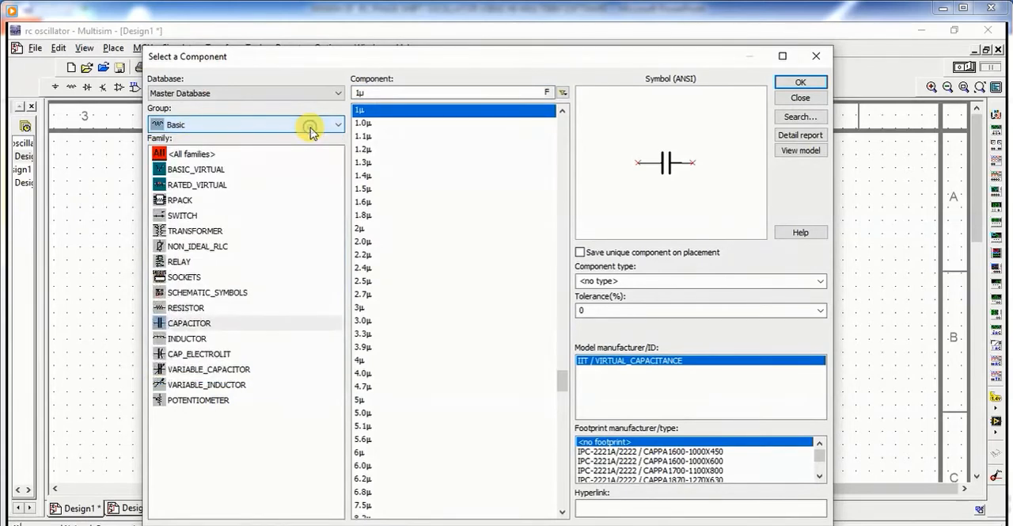
pyautogui.click(54, 87)
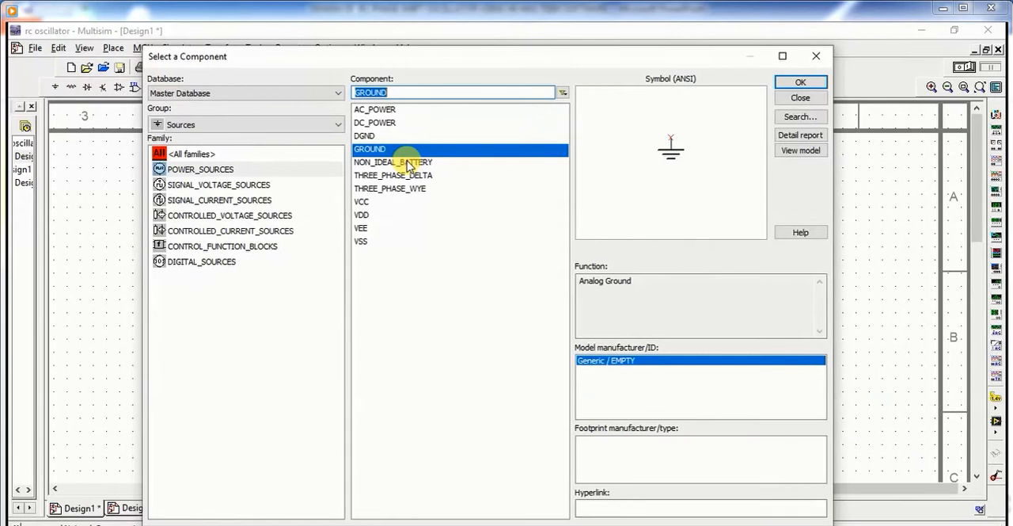
pyautogui.click(820, 89)
pyautogui.scroll(-5, 327, 443)
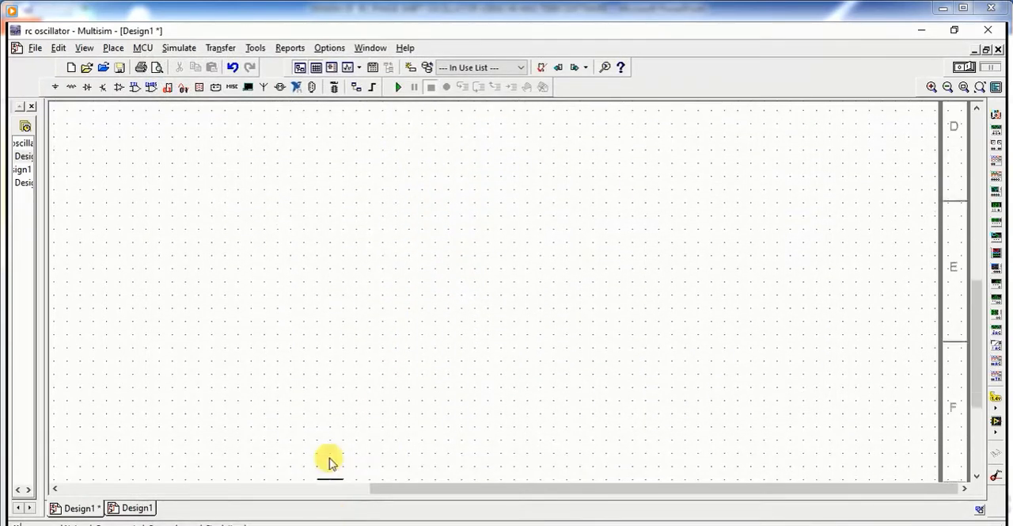
pyautogui.scroll(5, 326, 119)
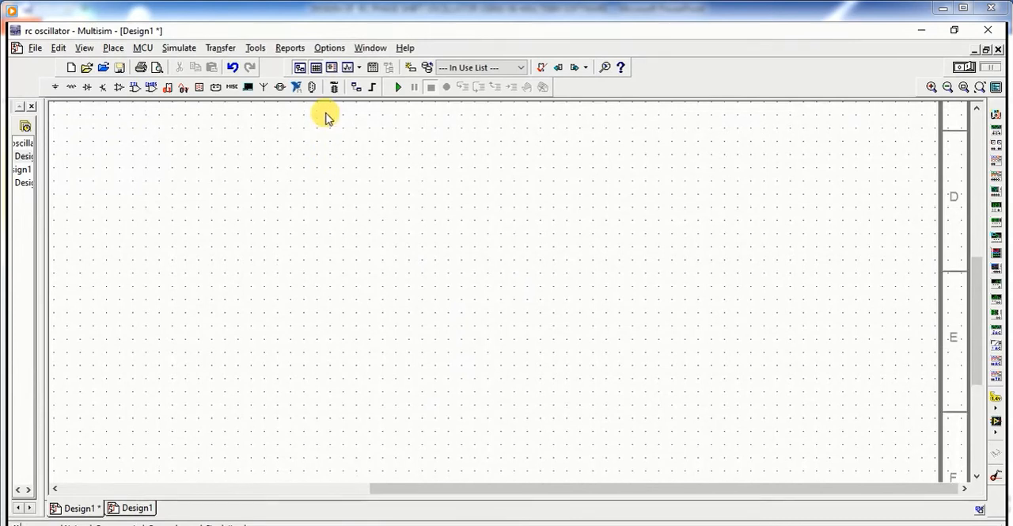
pyautogui.scroll(2, 325, 105)
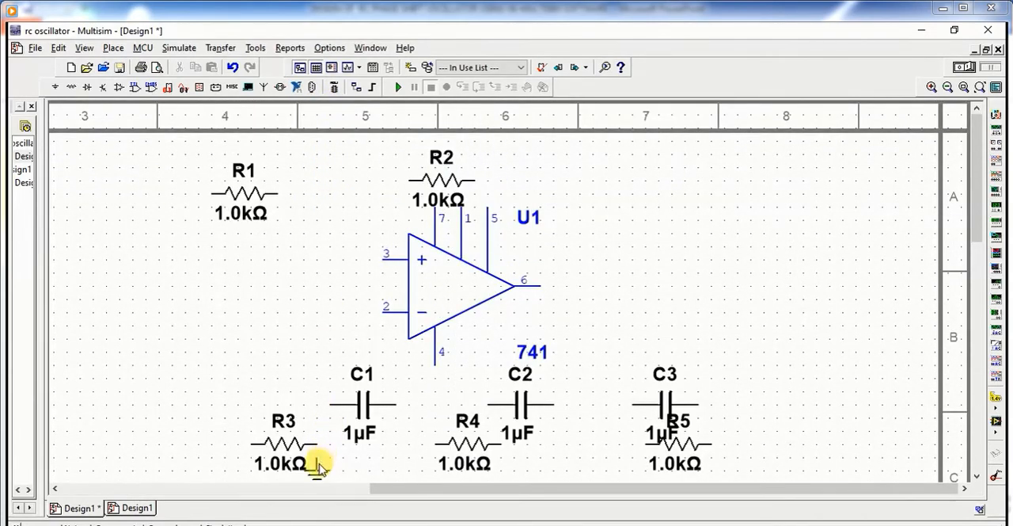
pyautogui.click(321, 475)
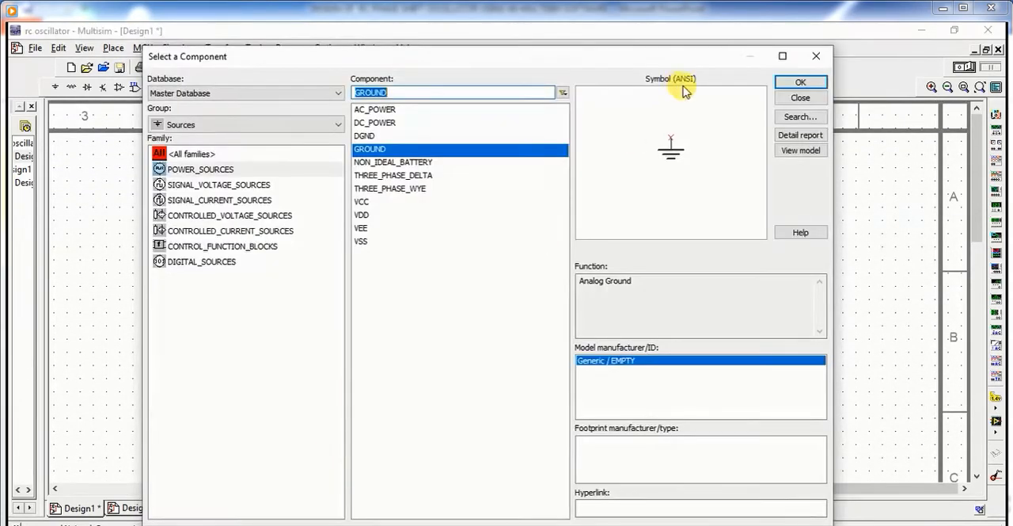
# Step: Place three more GROUND symbols: one beside R4, one beside R5, and one well to the right of the op-amp
pyautogui.click(796, 84)
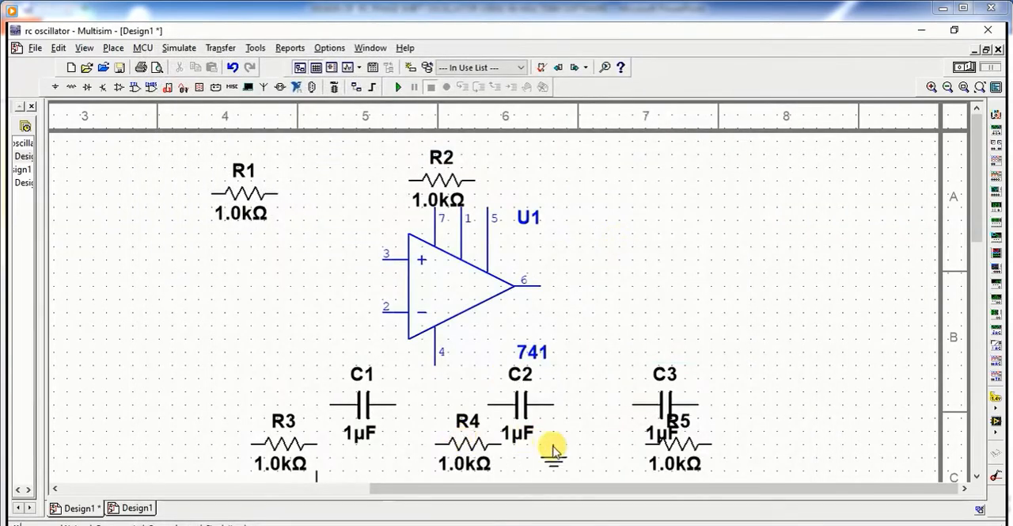
pyautogui.click(545, 466)
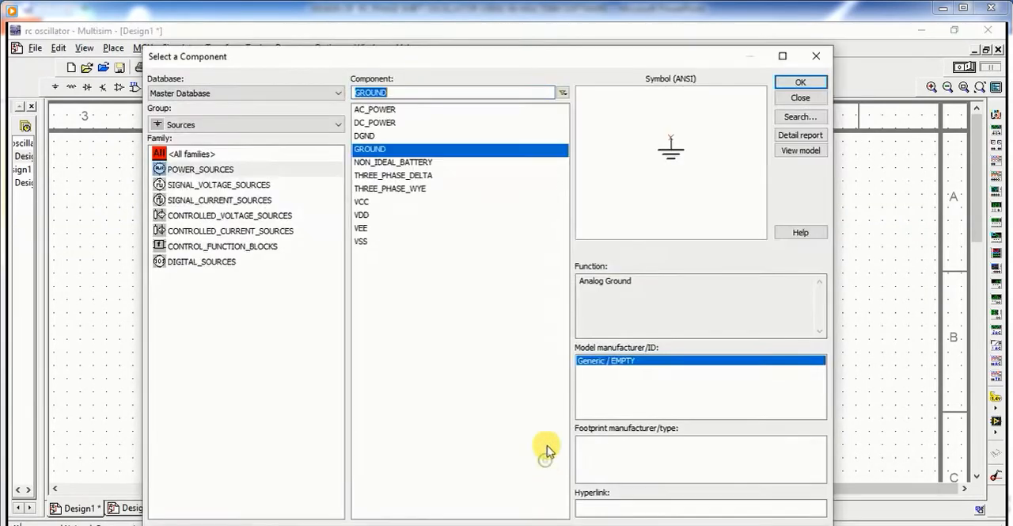
pyautogui.click(805, 83)
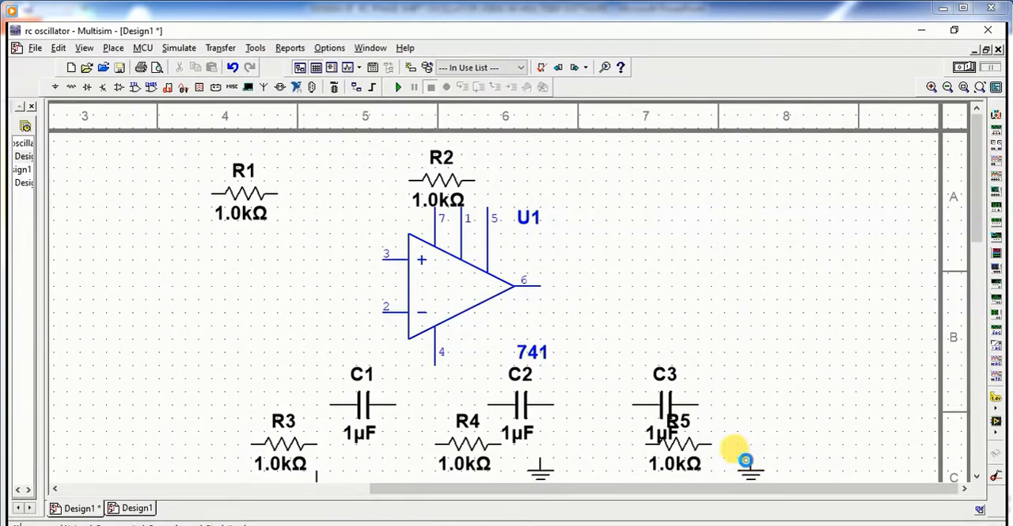
pyautogui.click(744, 460)
pyautogui.click(798, 82)
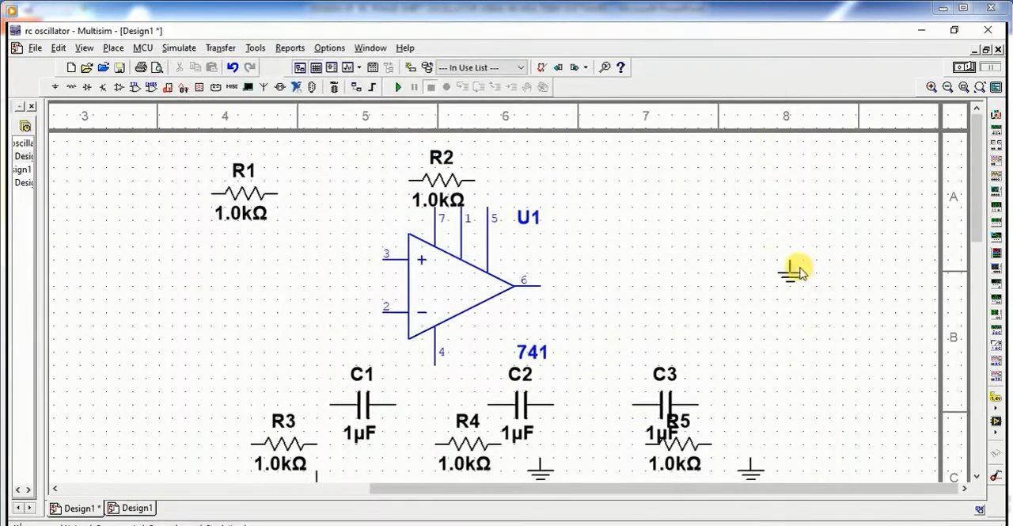
pyautogui.click(806, 258)
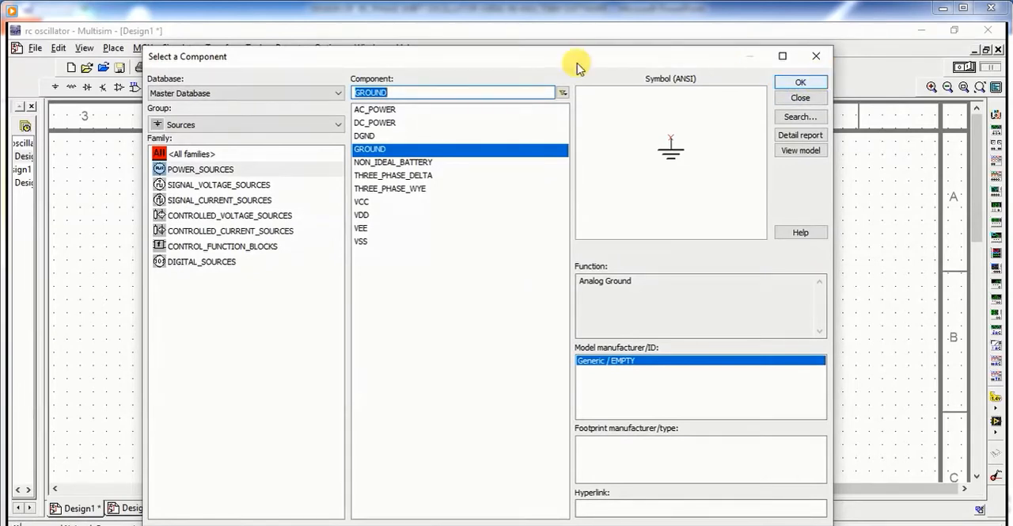
# Step: Place a VCC supply to the lower right of the op-amp and a VEE supply above it, and finish adding components
pyautogui.click(364, 202)
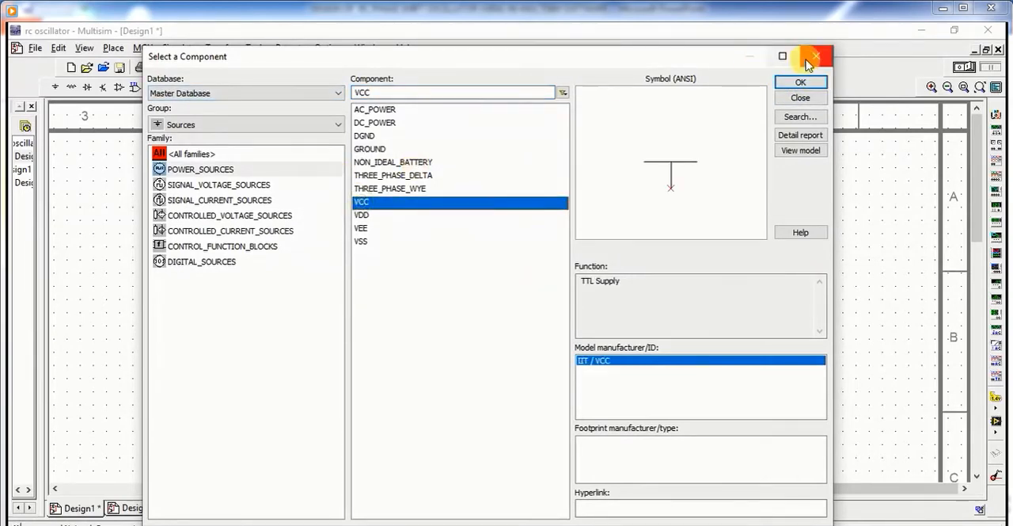
pyautogui.click(801, 82)
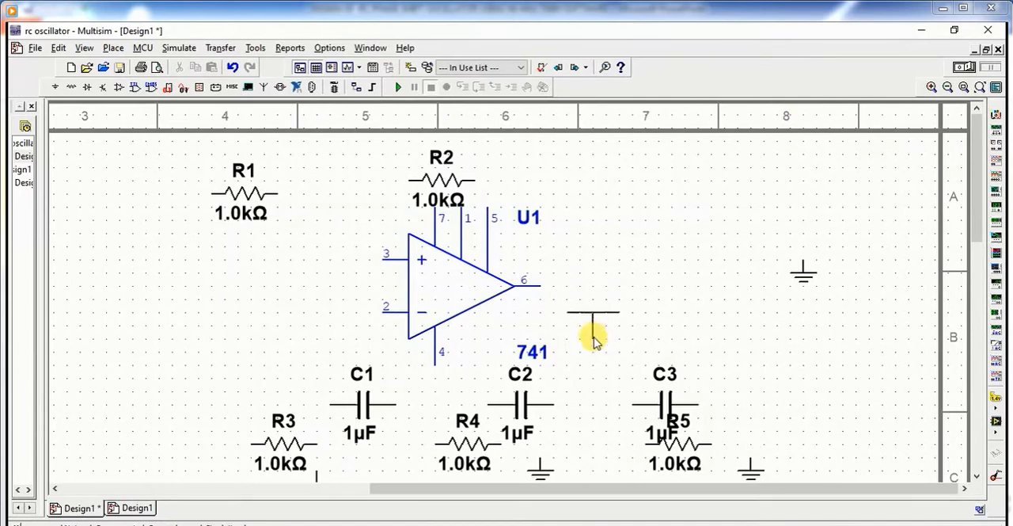
pyautogui.click(593, 349)
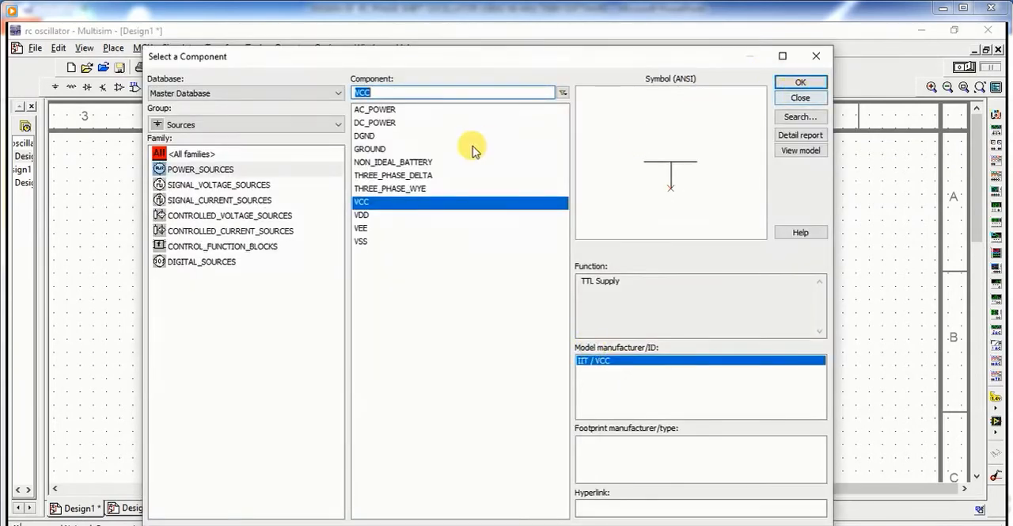
pyautogui.click(394, 229)
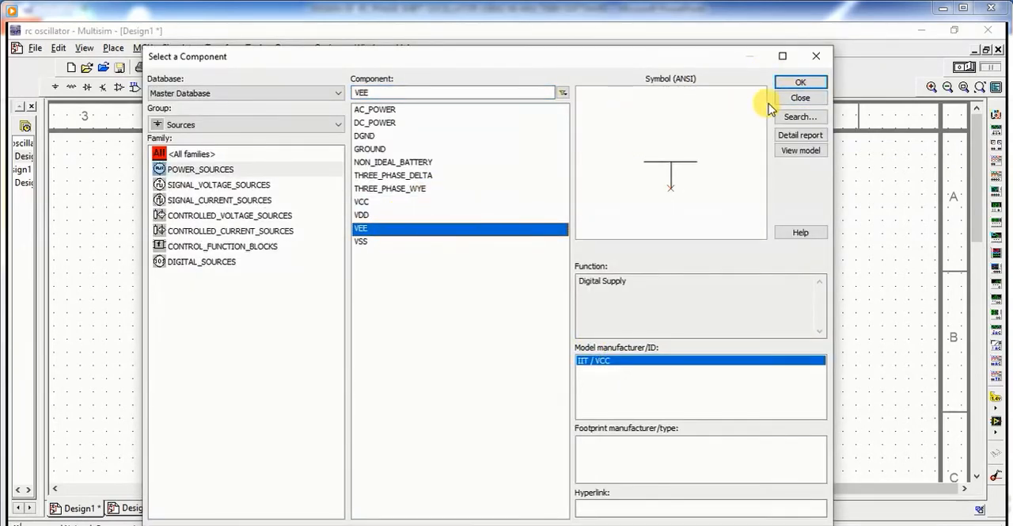
pyautogui.click(800, 84)
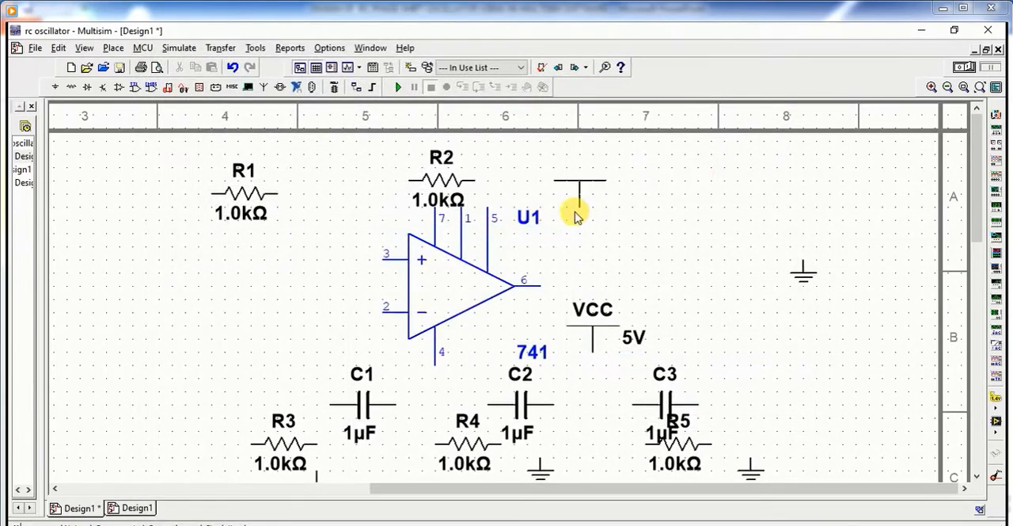
pyautogui.click(561, 167)
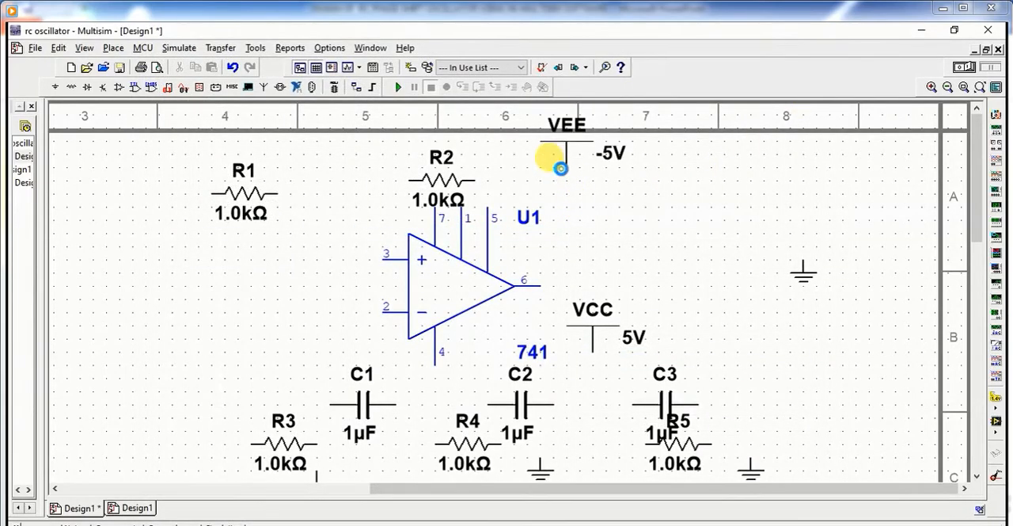
pyautogui.click(819, 60)
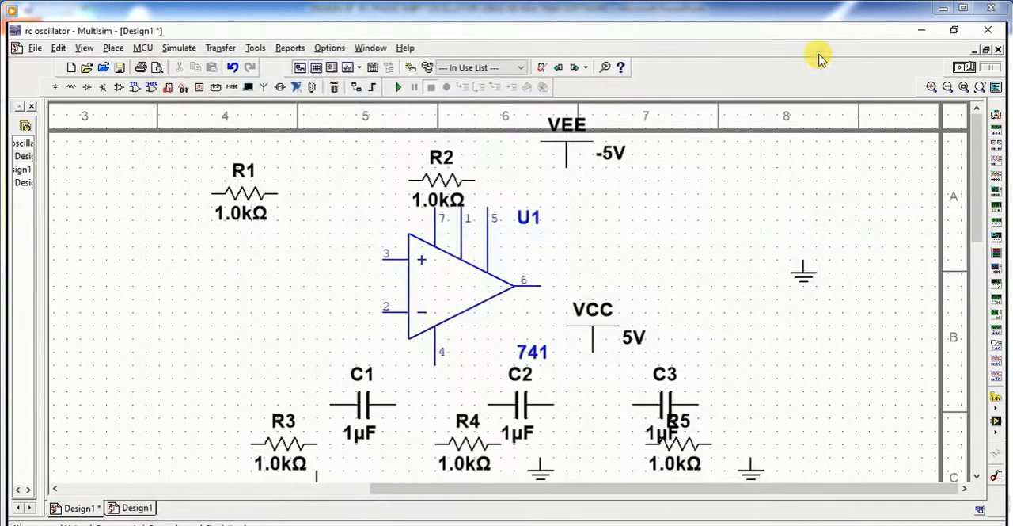
# Step: Flip the 741 op-amp vertically so that its inverting input is above the non-inverting input
pyautogui.rightClick(430, 298)
pyautogui.click(510, 116)
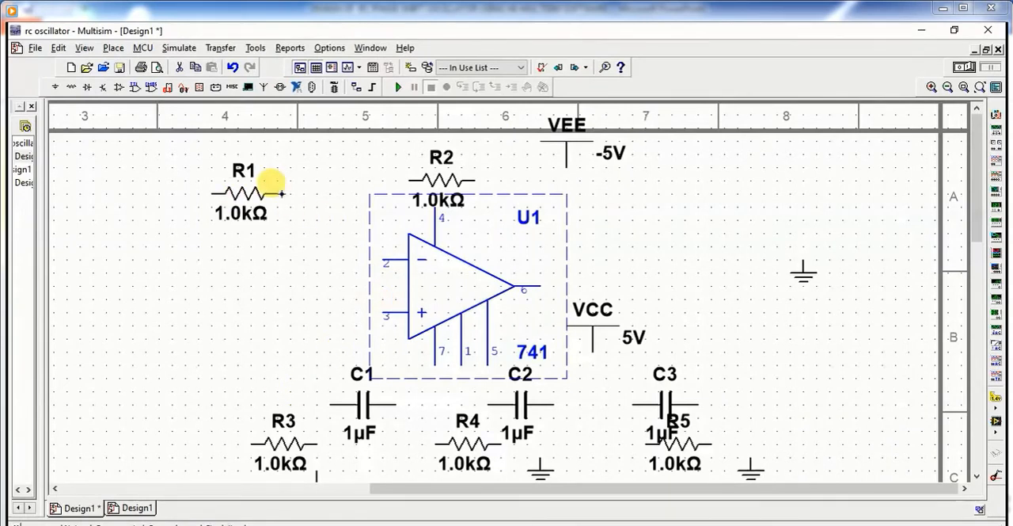
pyautogui.click(280, 192)
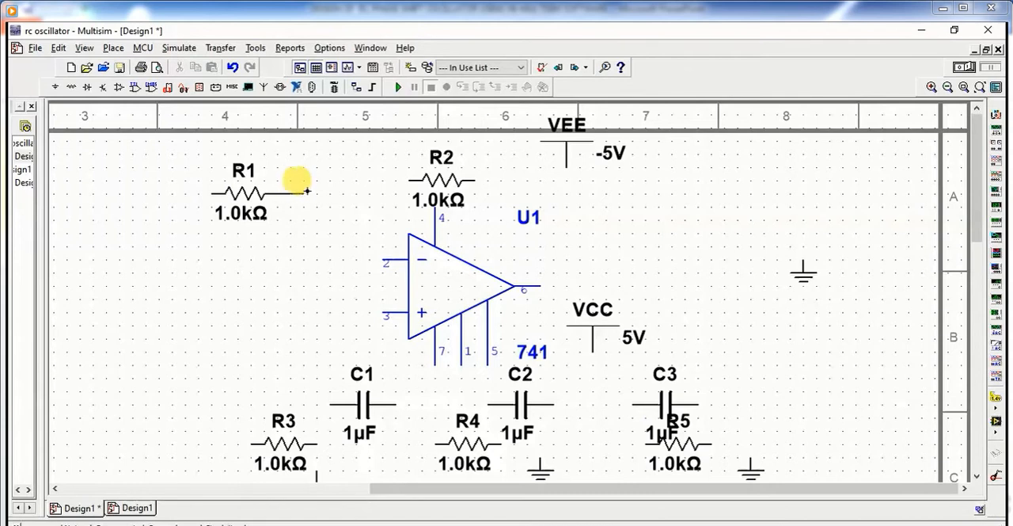
pyautogui.press('Escape')
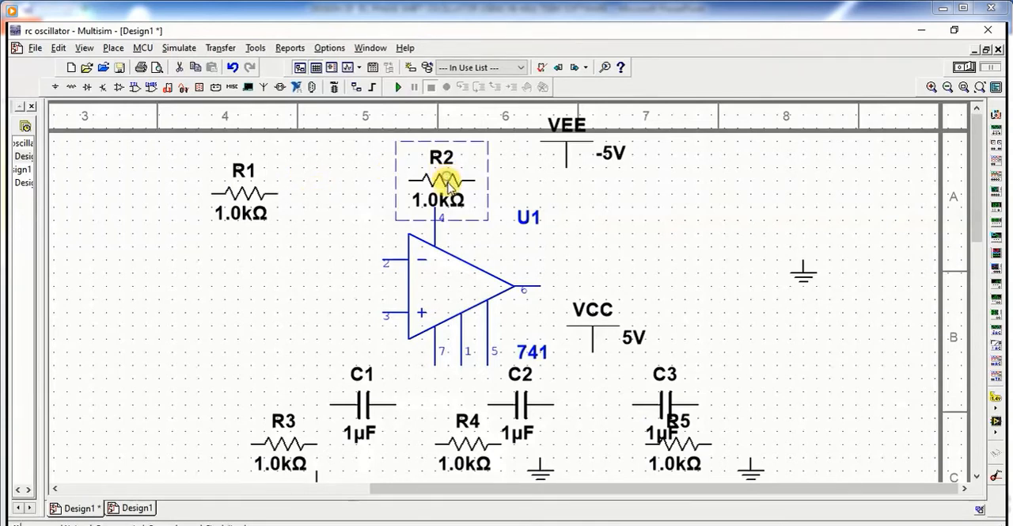
# Step: Move R2 down level with R1 and wire R1's right end to R2's left end
pyautogui.moveTo(447, 181); pyautogui.dragTo(448, 195)
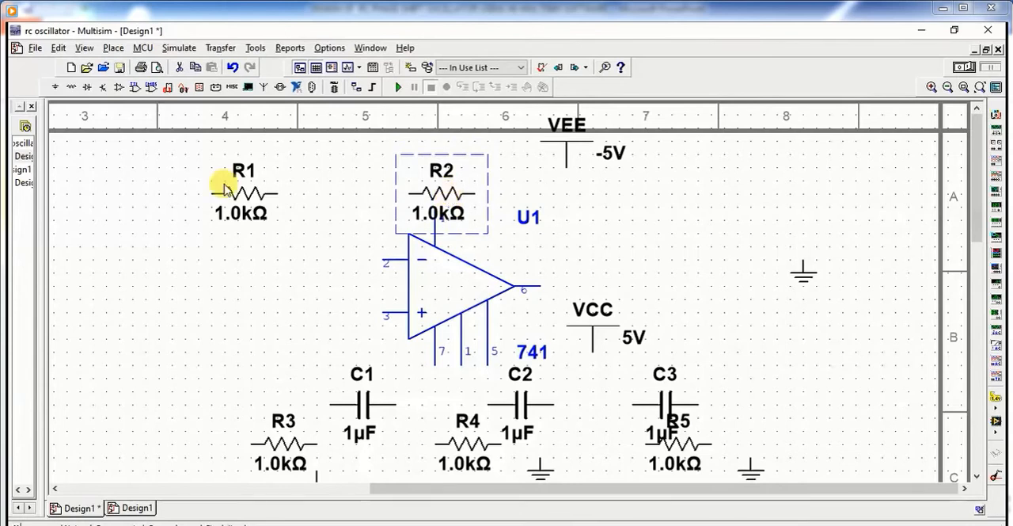
pyautogui.click(279, 192)
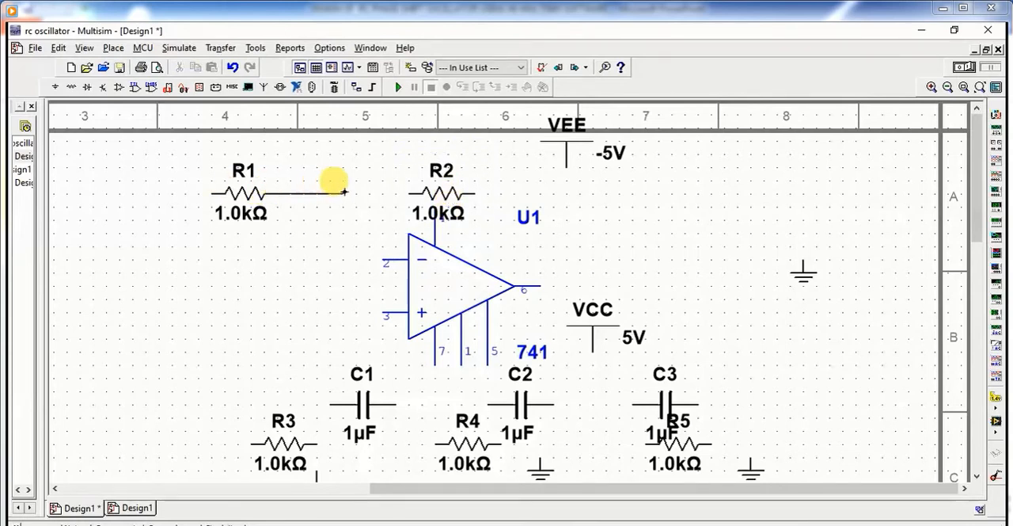
pyautogui.click(407, 192)
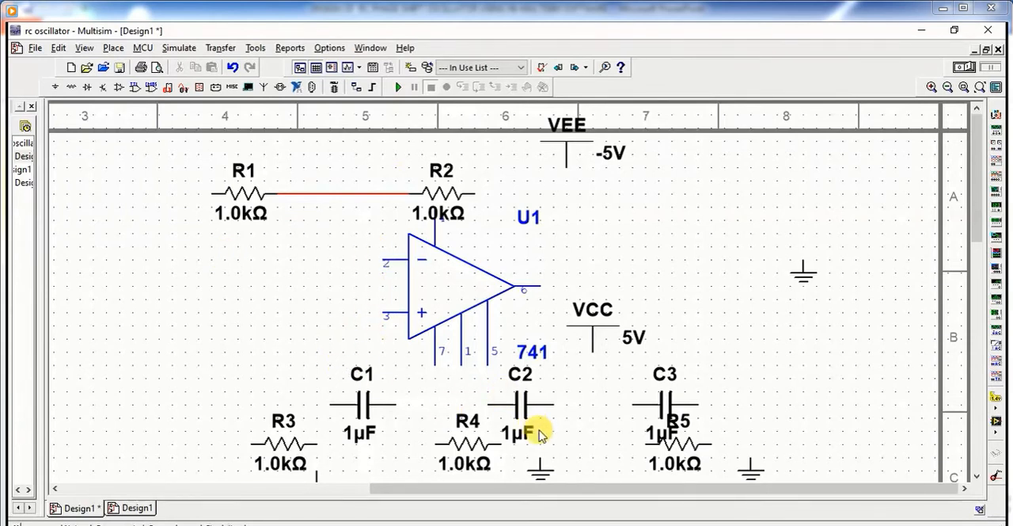
# Step: Move the ground symbol at the far right to just beside the op-amp's non-inverting input, pin 3
pyautogui.moveTo(809, 275); pyautogui.dragTo(559, 325)
pyautogui.moveTo(475, 348)
pyautogui.mouseDown()
pyautogui.moveTo(387, 328)
pyautogui.moveTo(468, 345)
pyautogui.mouseUp()
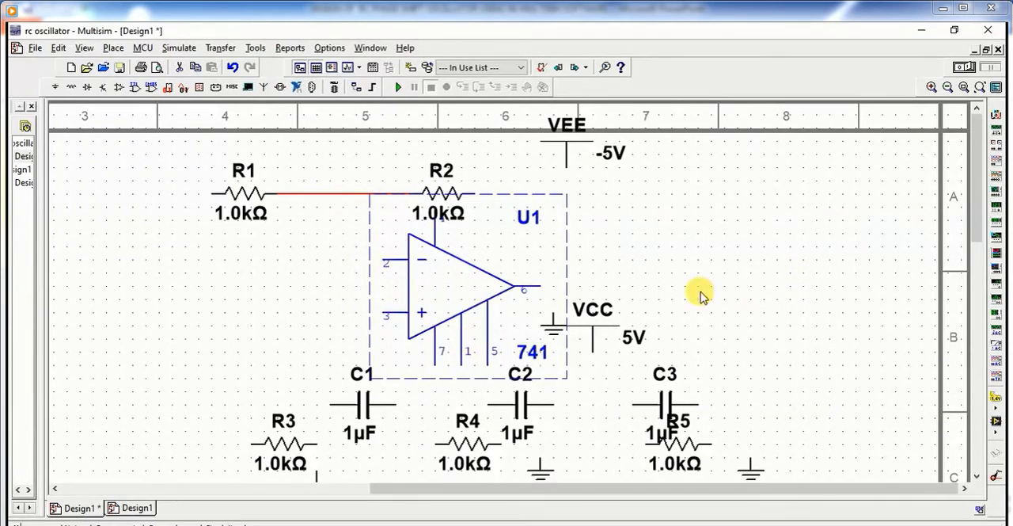
pyautogui.click(548, 325)
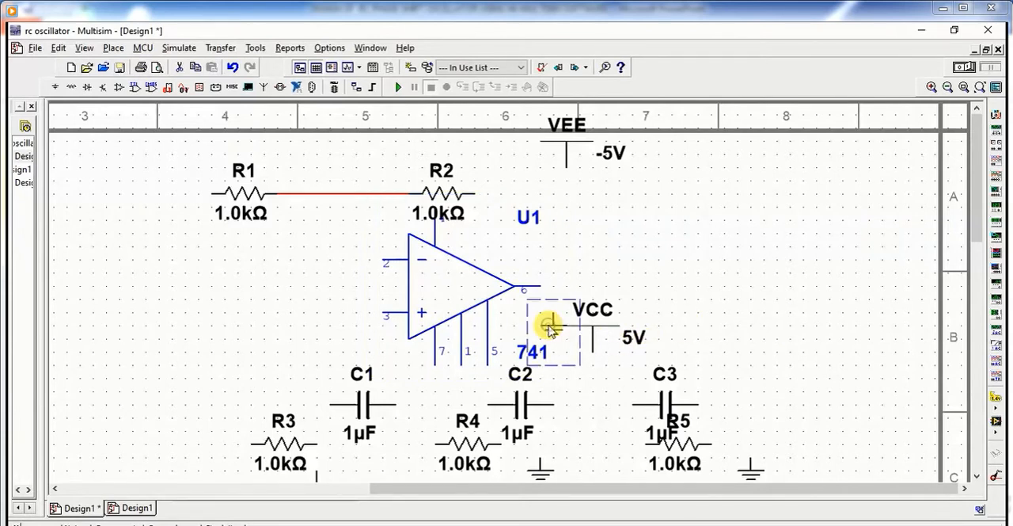
pyautogui.moveTo(548, 326); pyautogui.dragTo(355, 325)
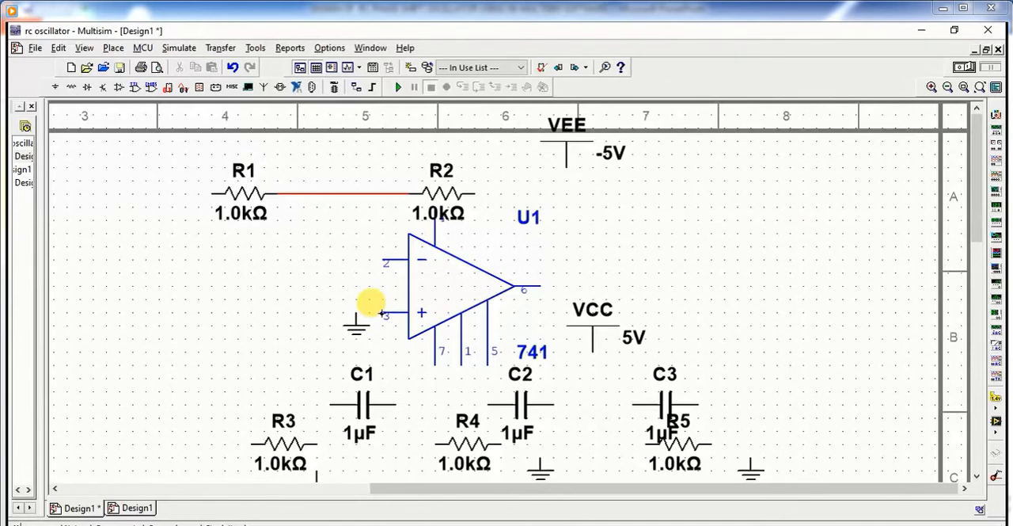
# Step: Wire op-amp pin 3 to the ground beside it and pin 2 to the wire between R1 and R2
pyautogui.click(382, 313)
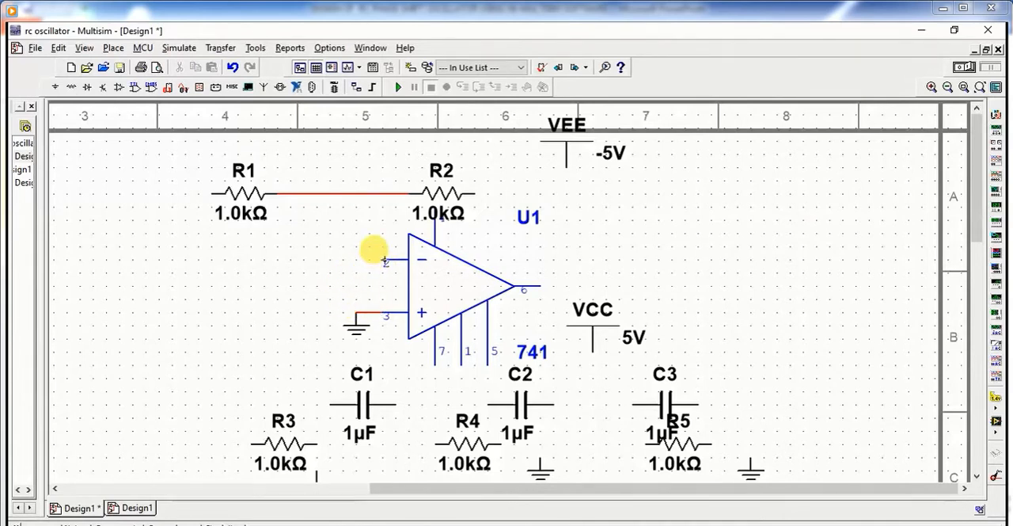
pyautogui.click(369, 252)
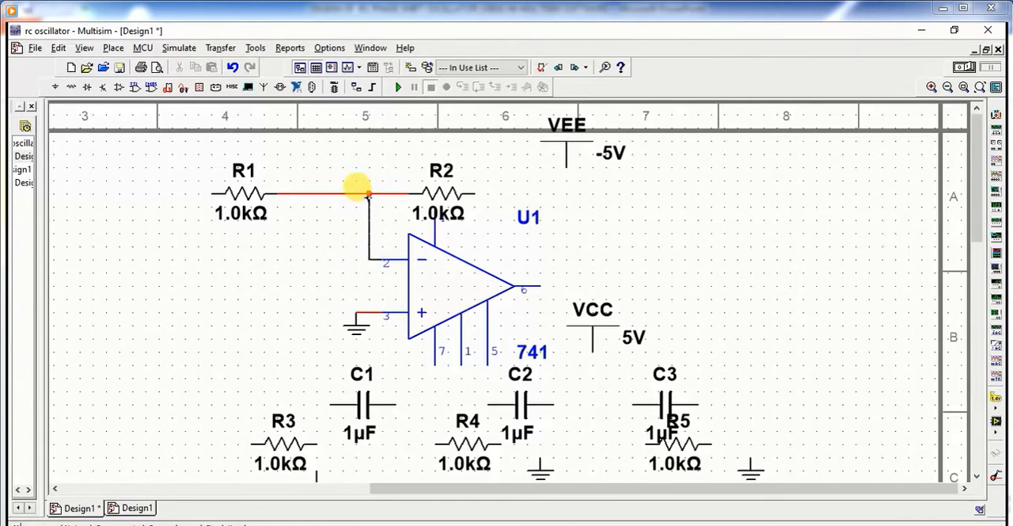
pyautogui.click(368, 194)
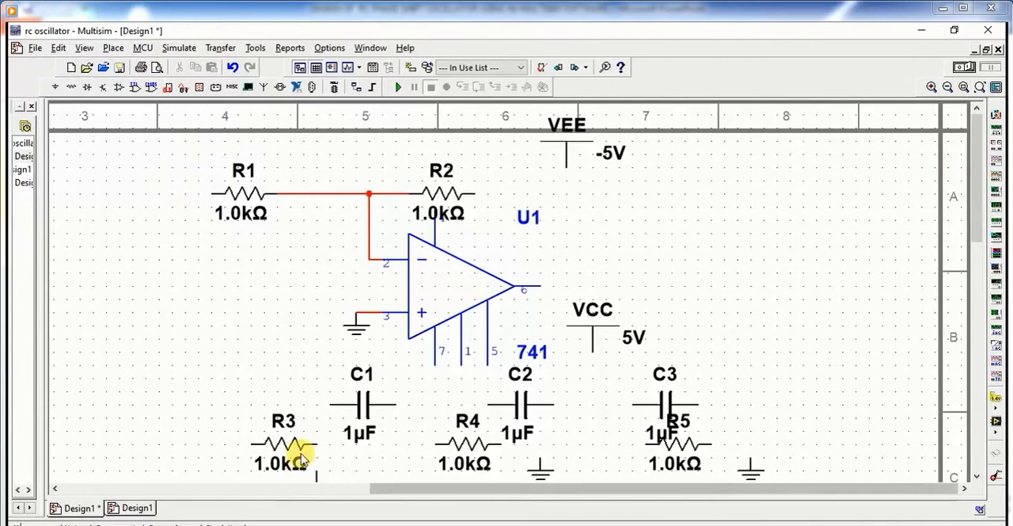
# Step: Wire the free end of R1 down to the left end of C1, and C1's right end to C2
pyautogui.moveTo(978, 228); pyautogui.dragTo(979, 238)
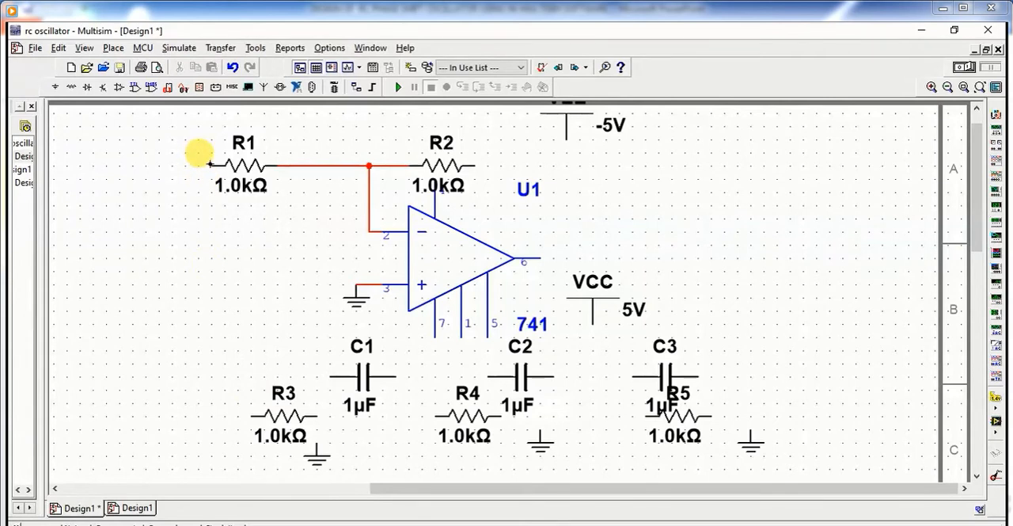
pyautogui.click(210, 164)
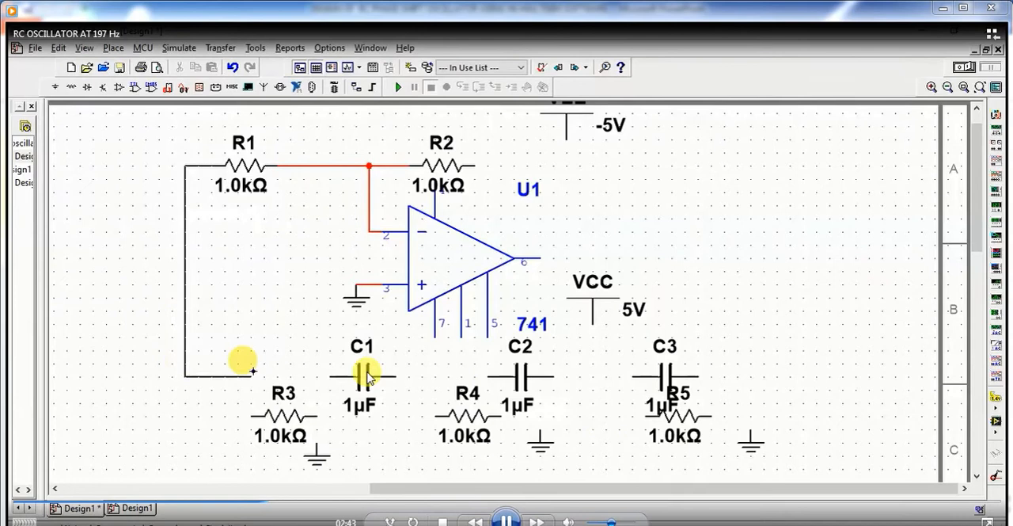
pyautogui.click(328, 374)
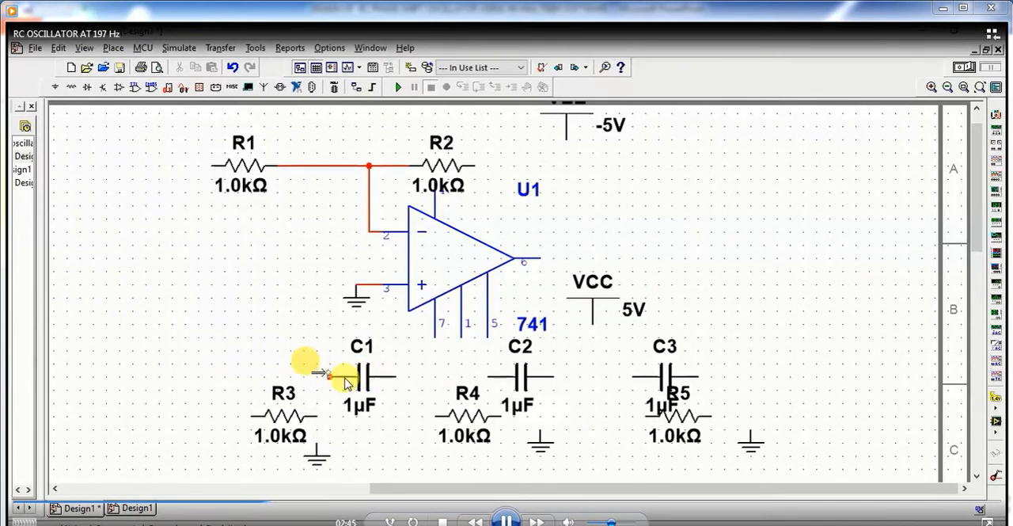
pyautogui.click(394, 376)
pyautogui.click(485, 377)
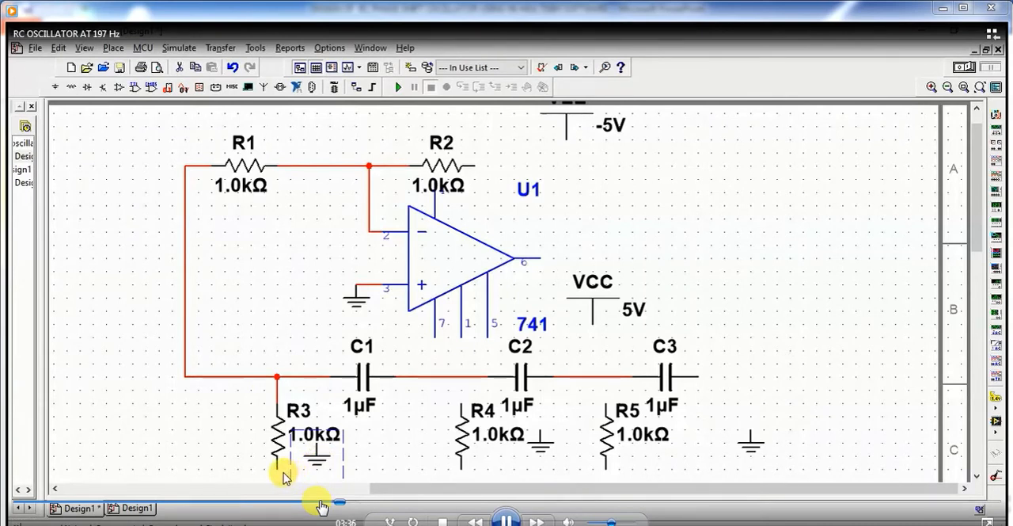
# Step: Wire the upper end of R4 to the C1–C2 wire and the upper end of R5 to the C2–C3 wire
pyautogui.click(385, 459)
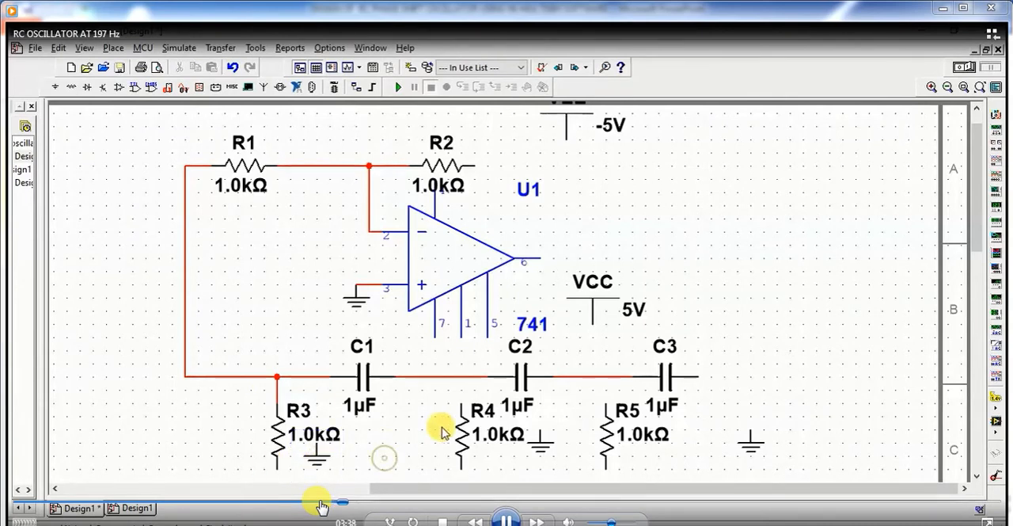
pyautogui.click(460, 401)
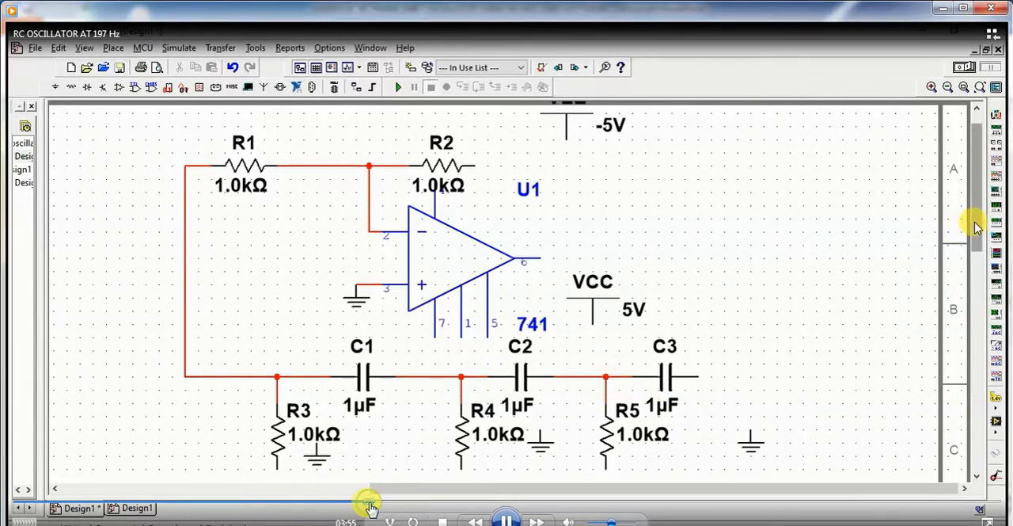
pyautogui.click(374, 501)
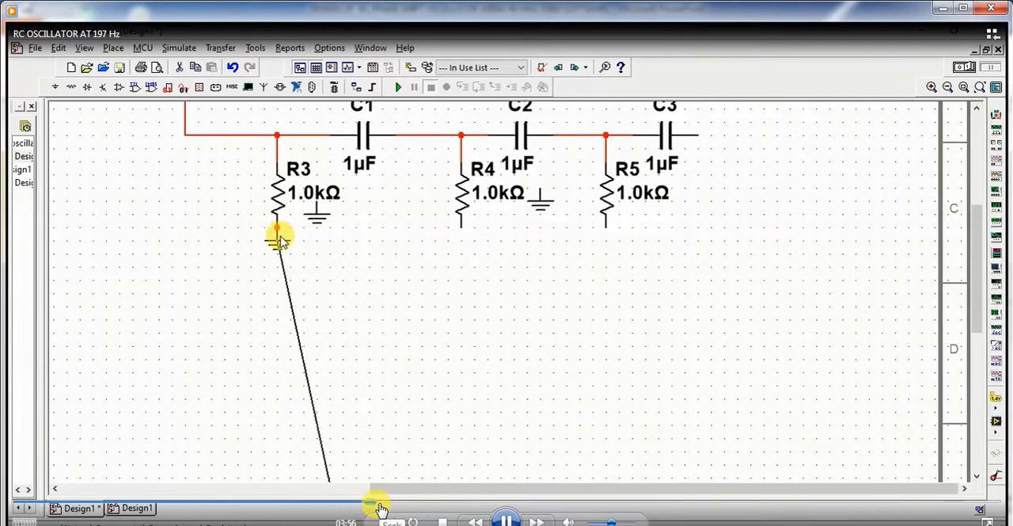
pyautogui.click(381, 503)
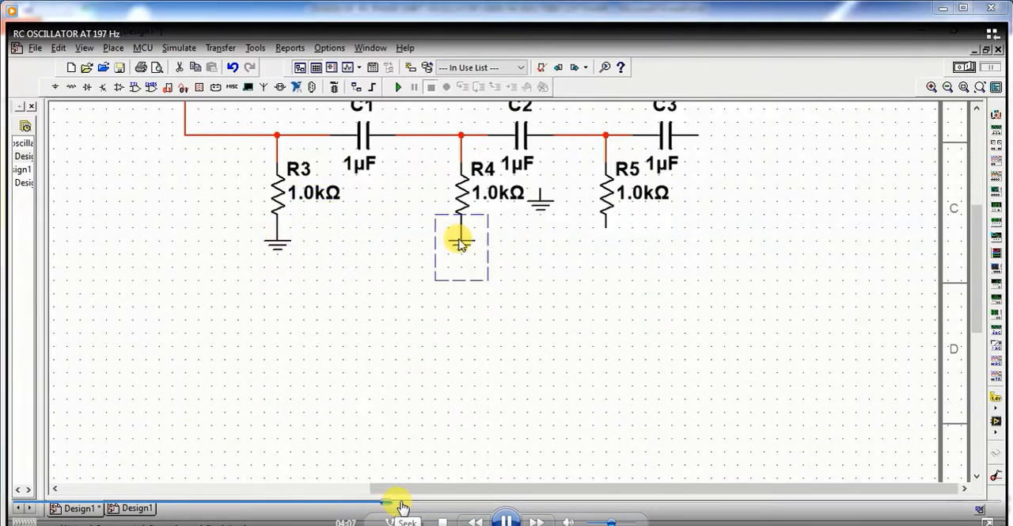
pyautogui.click(411, 503)
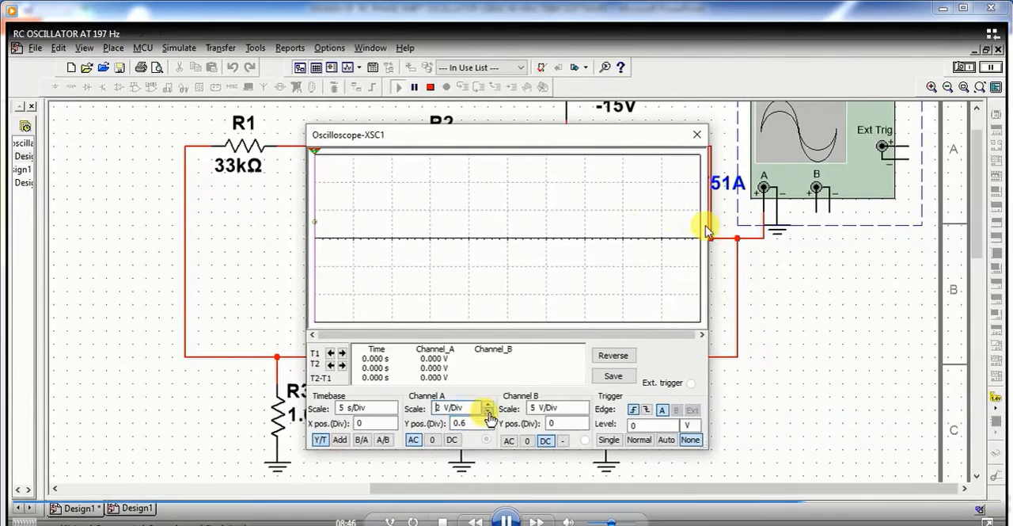
pyautogui.click(818, 503)
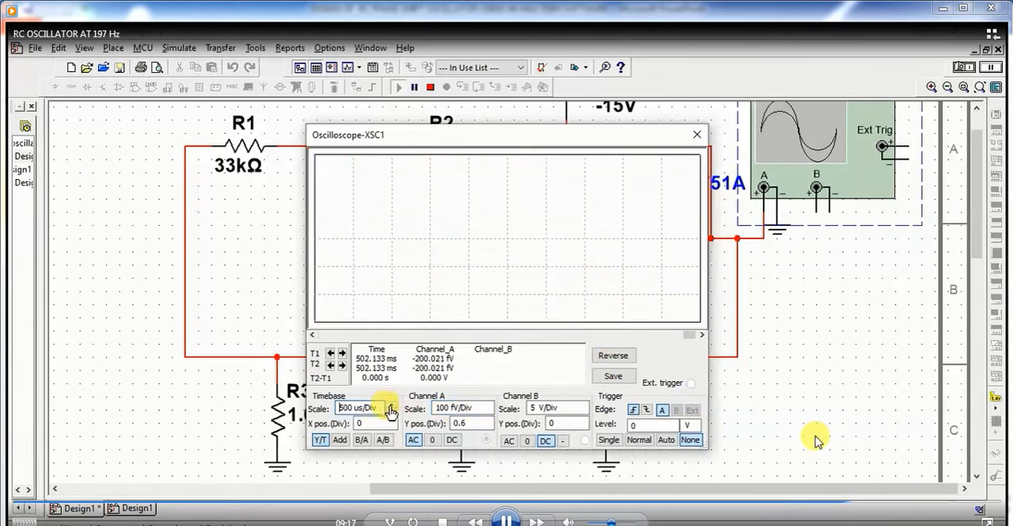
pyautogui.click(859, 507)
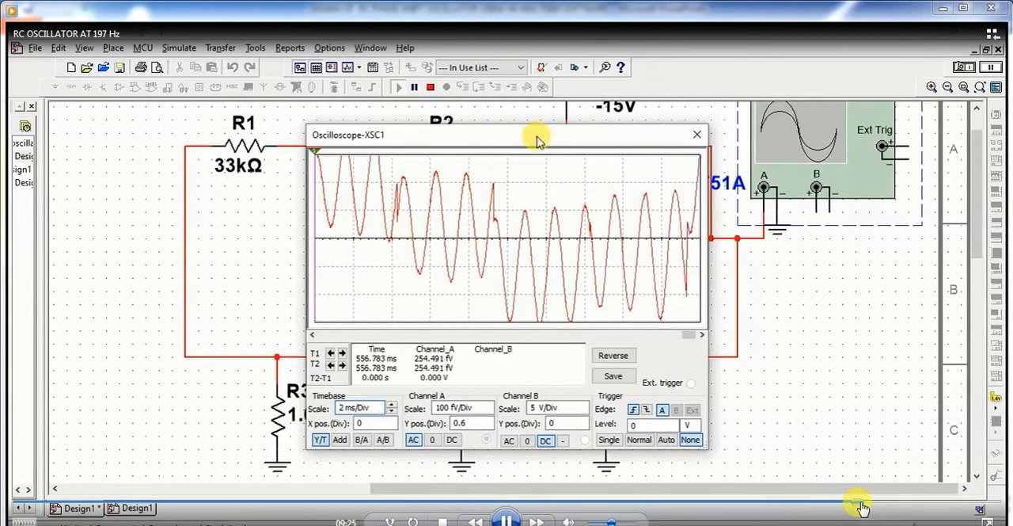
pyautogui.click(869, 507)
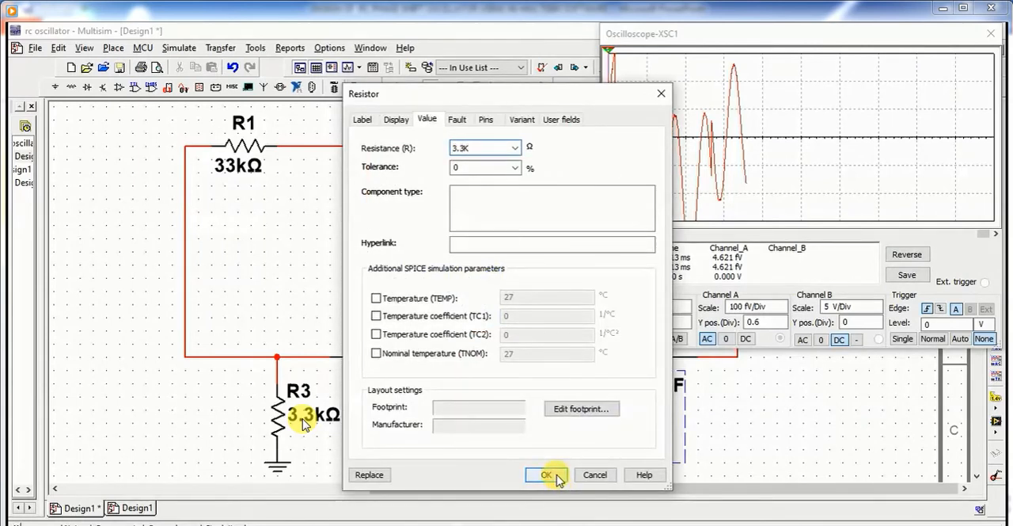
pyautogui.moveTo(304, 420)
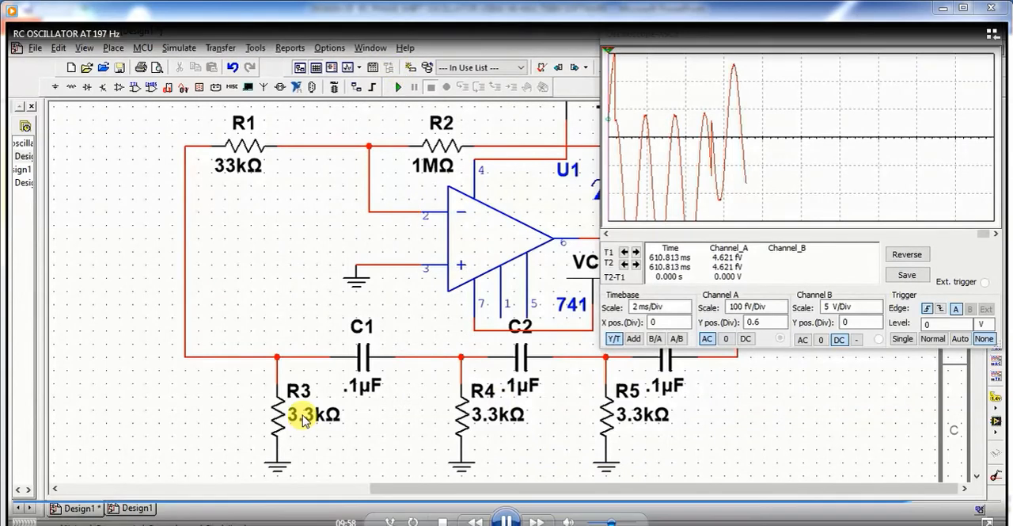